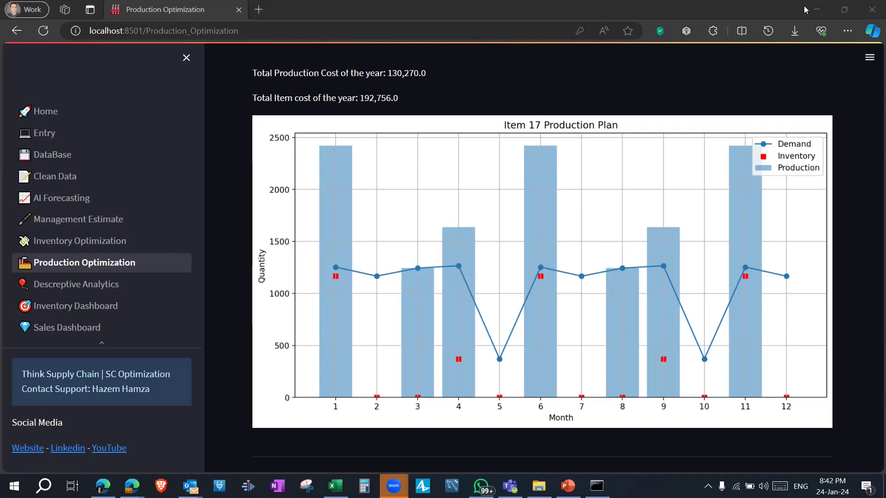
# Switch to the SC Engineering workbook in Excel and examine the inventory, MPS, Open and cost rows on the L4L sheet
pyautogui.hotkey('alt', 'Tab')
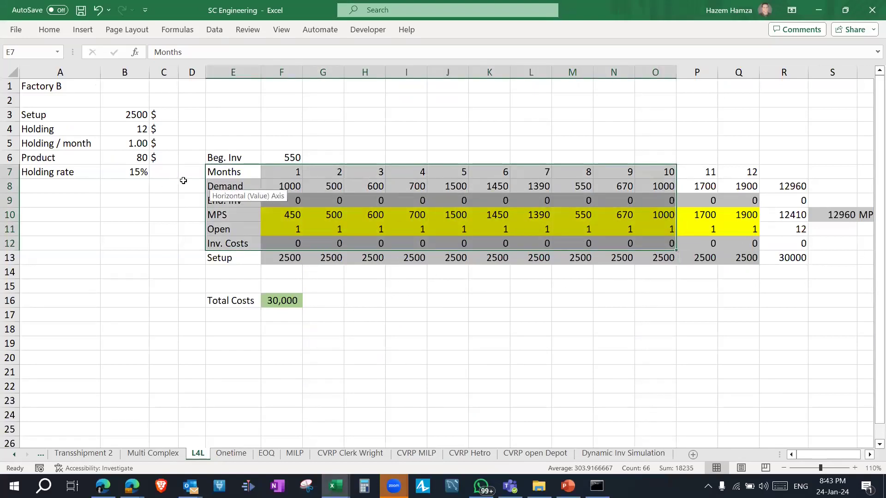
pyautogui.click(185, 181)
pyautogui.moveTo(217, 202); pyautogui.dragTo(293, 244)
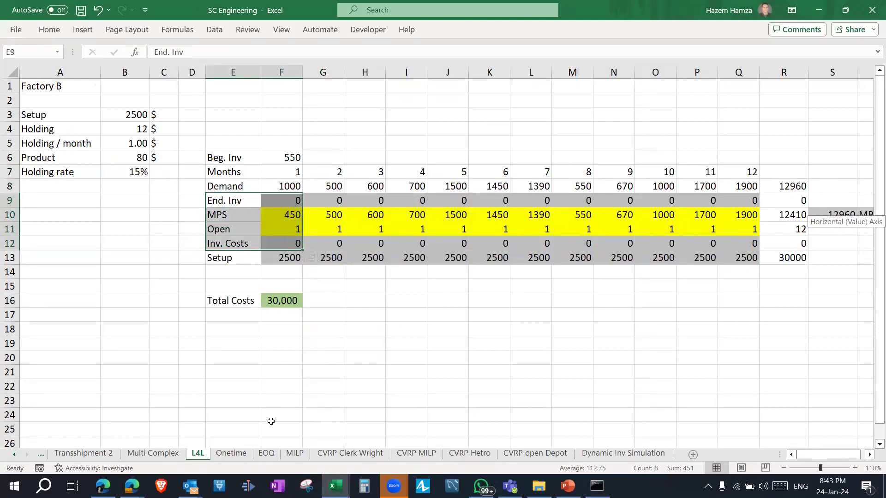
# Open the EOQ sheet and examine its monthly planning rows and the Total Costs formula
pyautogui.click(266, 453)
pyautogui.moveTo(236, 191); pyautogui.dragTo(805, 259)
pyautogui.click(284, 305)
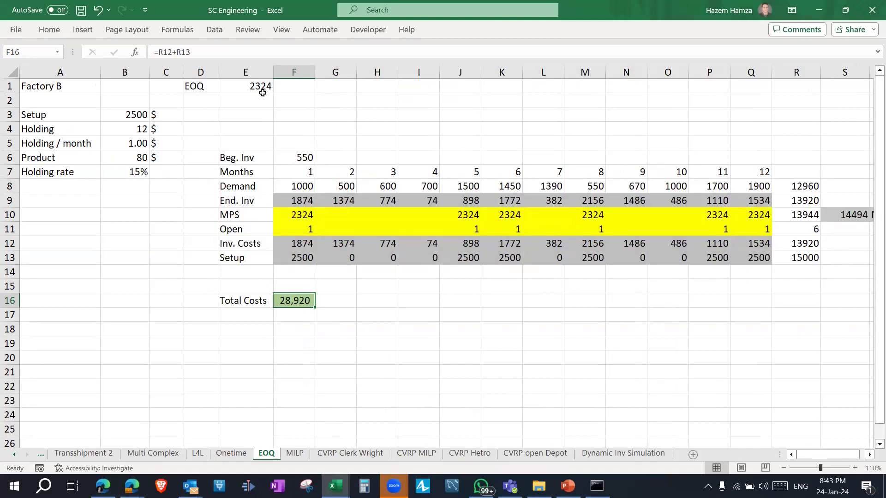
# Examine Factory B's setup, holding and monthly holding costs, and inspect the EOQ formula in E1 without changing it
pyautogui.moveTo(48, 115); pyautogui.dragTo(180, 115)
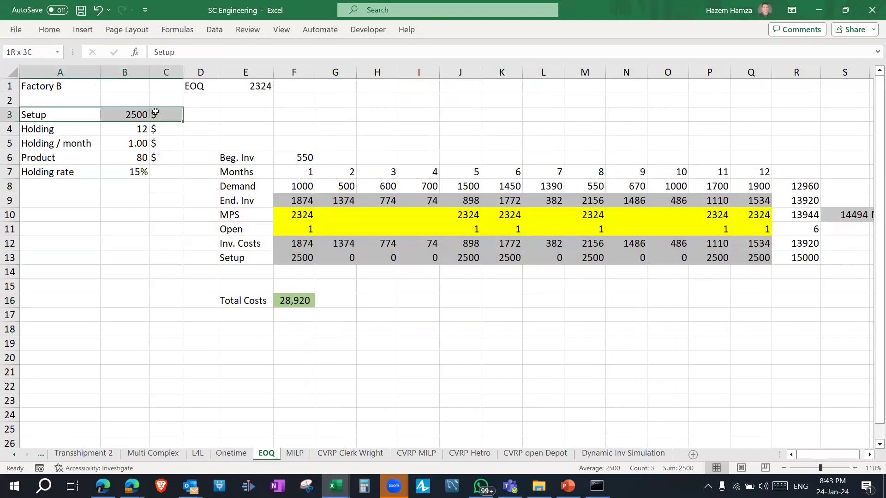
pyautogui.moveTo(37, 134); pyautogui.dragTo(222, 125)
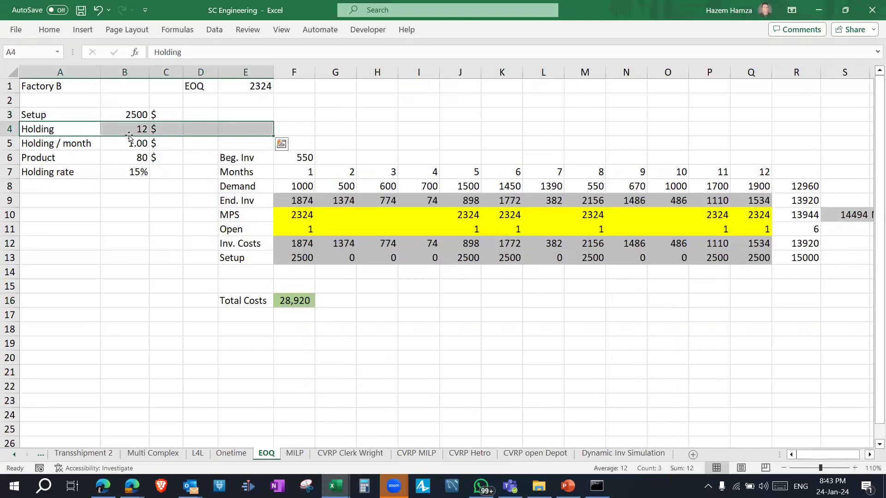
pyautogui.moveTo(41, 144); pyautogui.dragTo(166, 144)
pyautogui.doubleClick(243, 86)
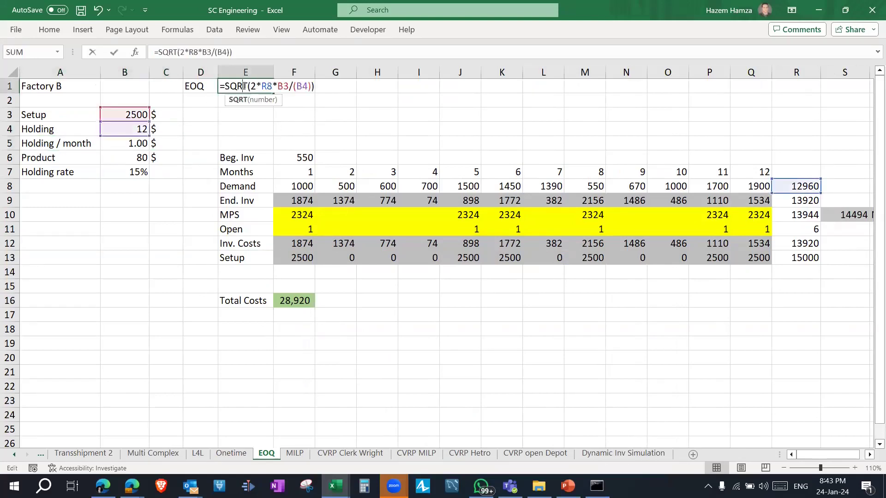
pyautogui.press('Escape')
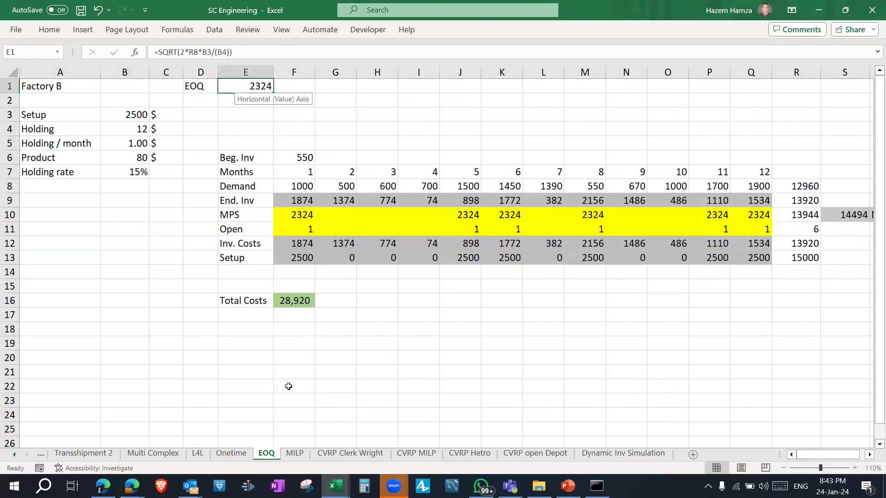
# Compare the MILP sheet's total costs and MPS row with the plan on the EOQ sheet
pyautogui.click(292, 454)
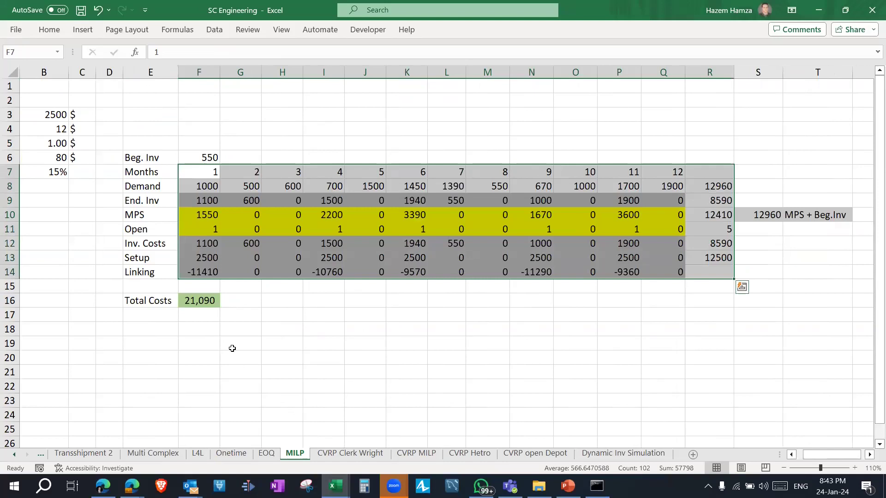
pyautogui.click(200, 301)
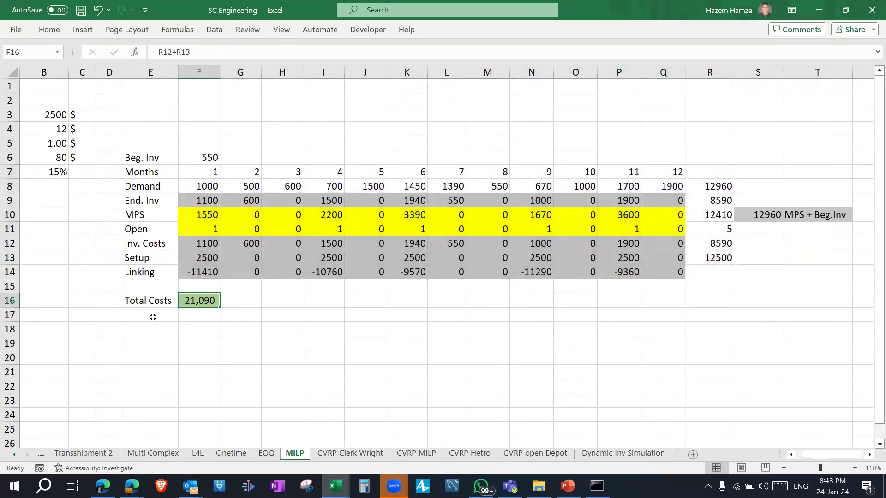
pyautogui.click(267, 453)
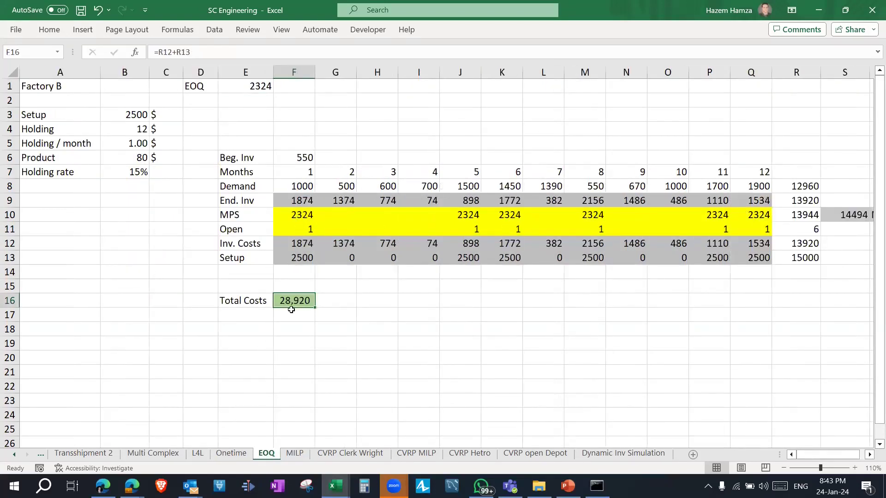
pyautogui.click(294, 454)
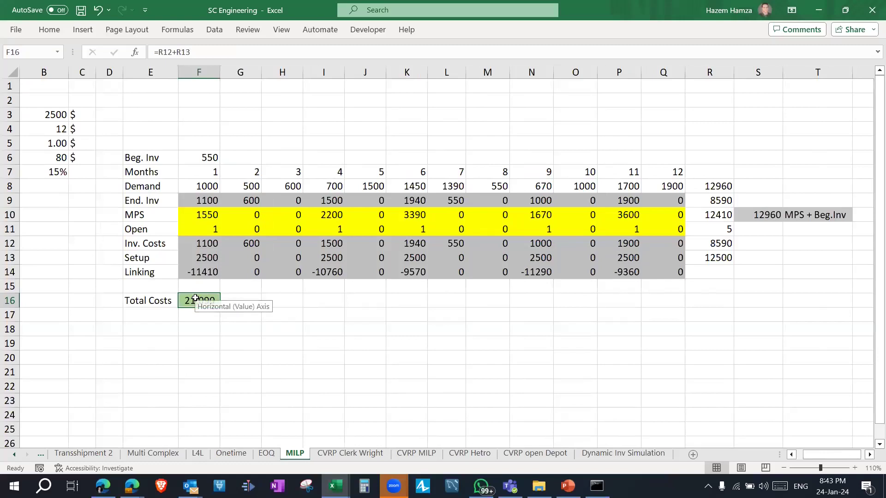
pyautogui.moveTo(182, 213); pyautogui.dragTo(654, 219)
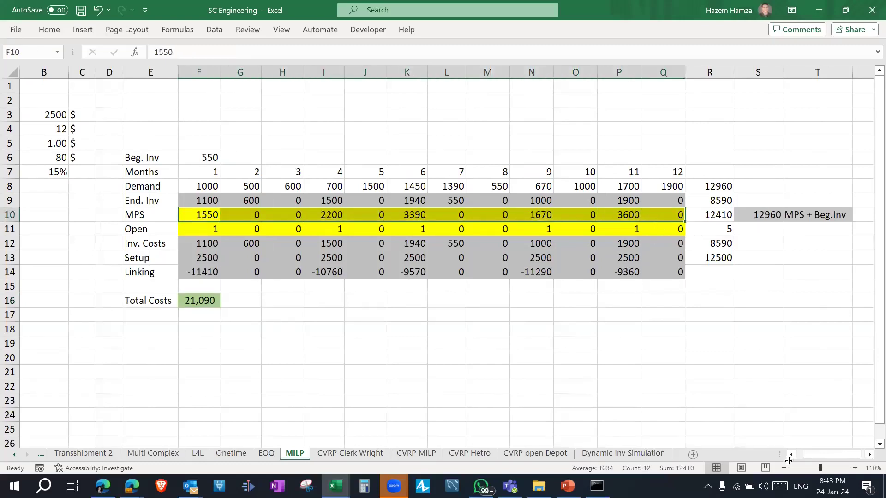
pyautogui.moveTo(834, 456); pyautogui.dragTo(828, 456)
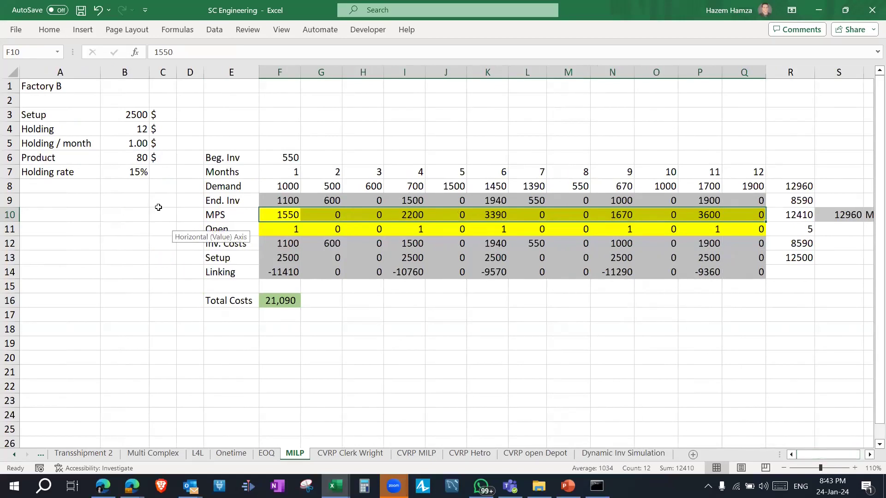
pyautogui.click(263, 456)
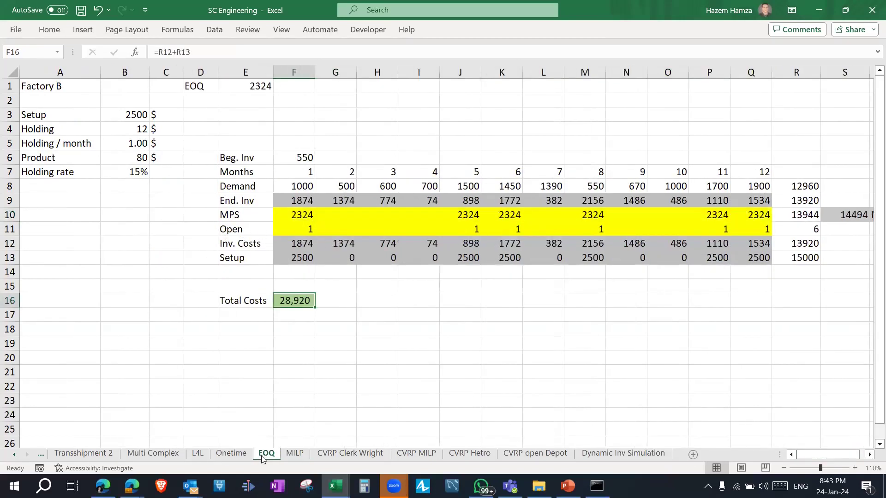
pyautogui.click(295, 454)
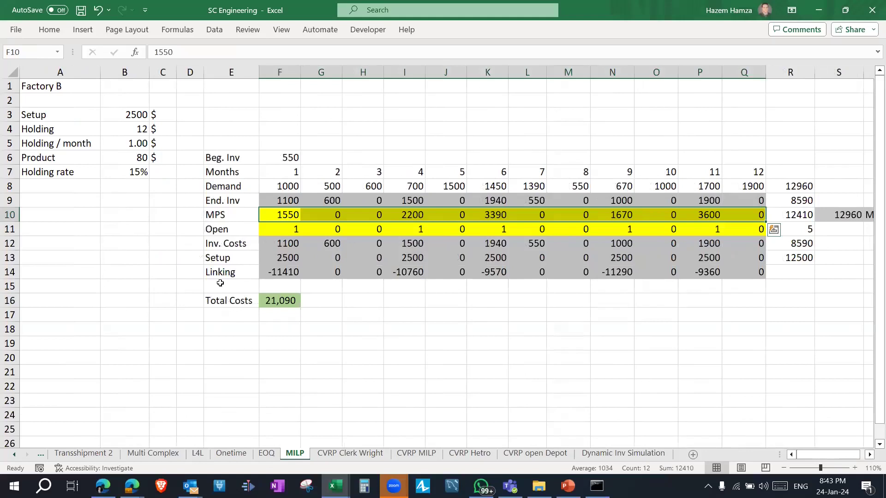
# Examine the Open flags and Setup cost formulas for months 1 and 4 on the MILP sheet
pyautogui.click(7, 273)
pyautogui.click(229, 441)
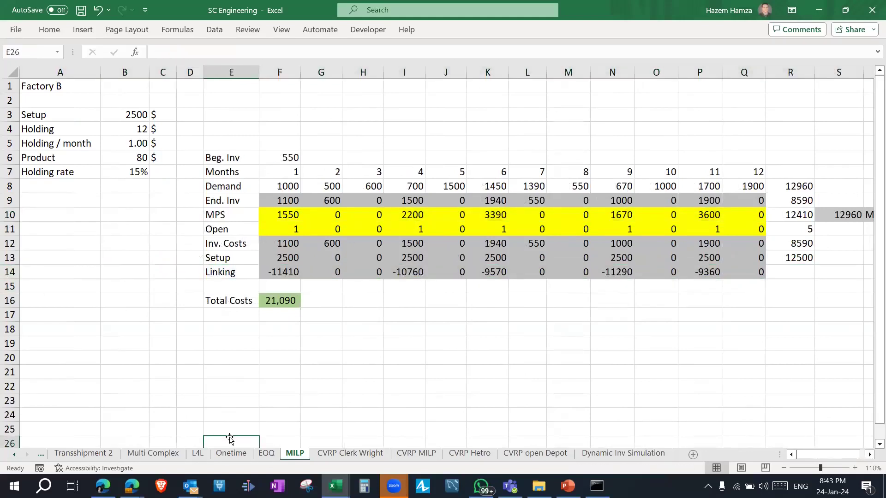
pyautogui.click(285, 360)
pyautogui.click(279, 229)
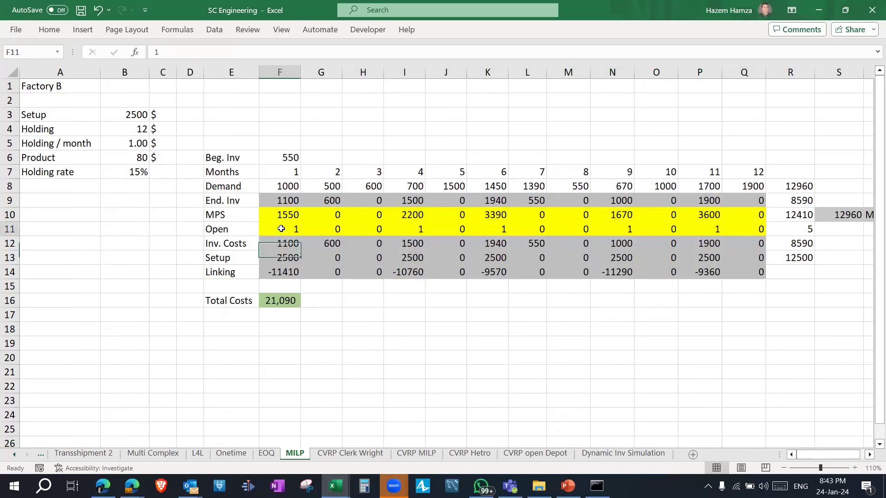
pyautogui.click(278, 254)
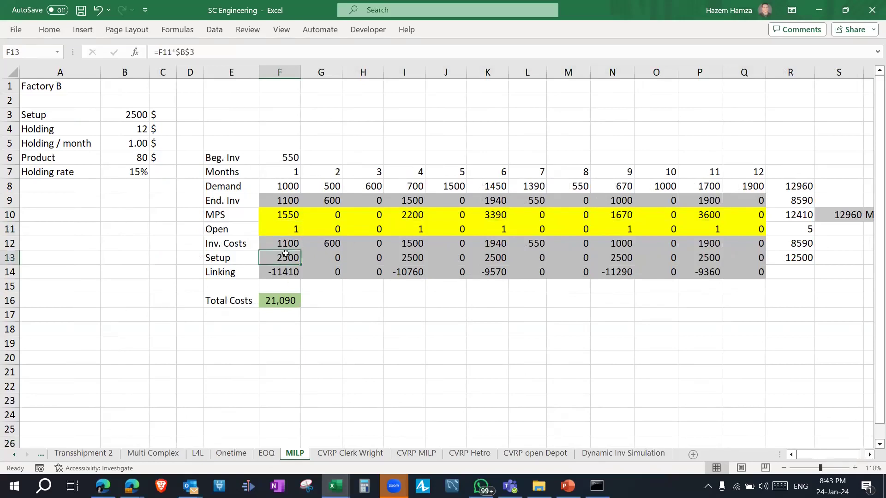
pyautogui.click(407, 230)
pyautogui.click(409, 257)
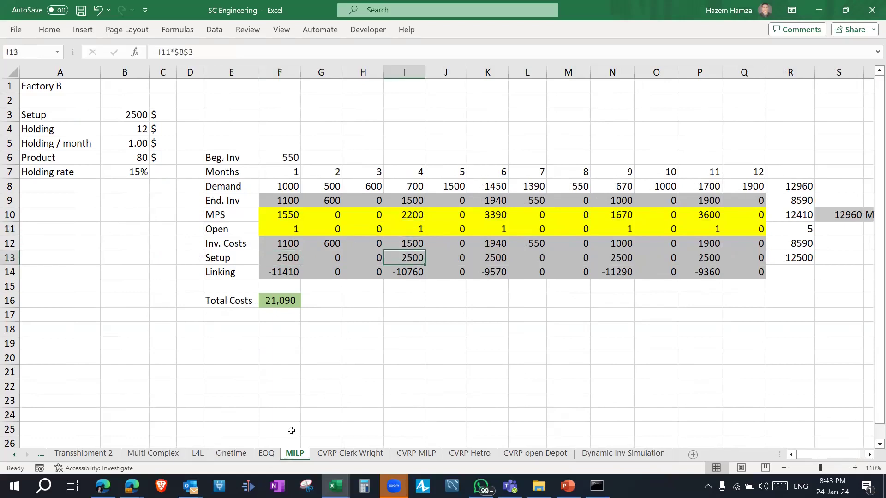
# On the EOQ sheet, trace how the Open, ending inventory and monthly holding cost cells feed the setup and inventory costs
pyautogui.click(266, 454)
pyautogui.click(306, 229)
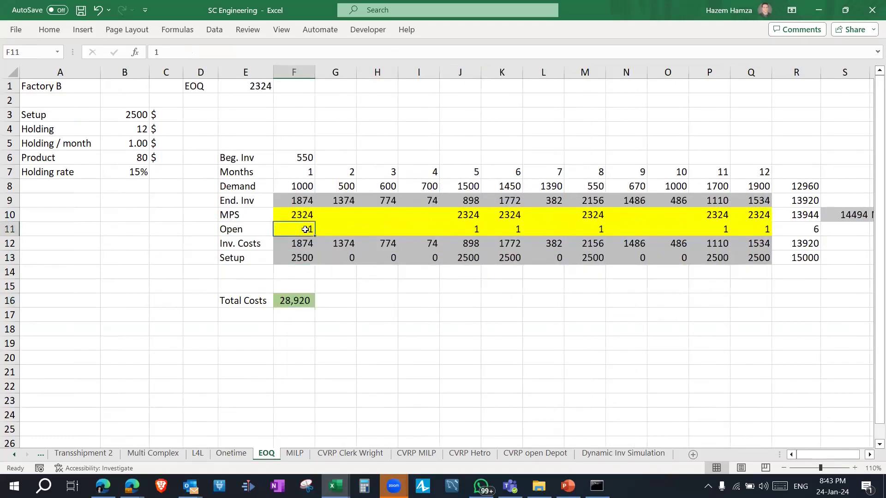
pyautogui.click(297, 264)
pyautogui.moveTo(297, 243); pyautogui.dragTo(476, 243)
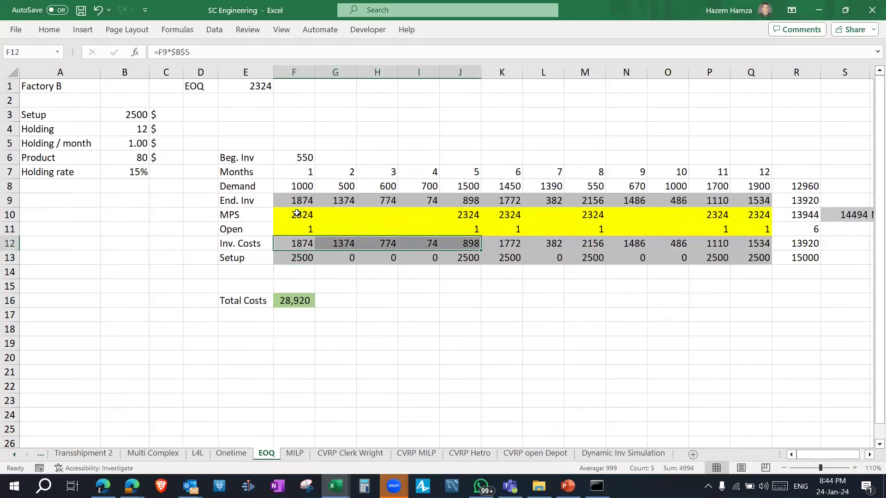
pyautogui.moveTo(288, 200); pyautogui.dragTo(584, 195)
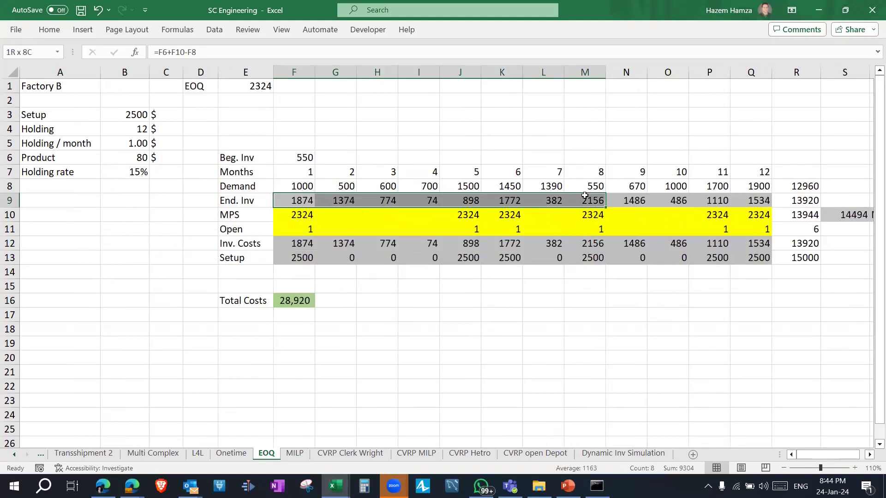
pyautogui.click(127, 144)
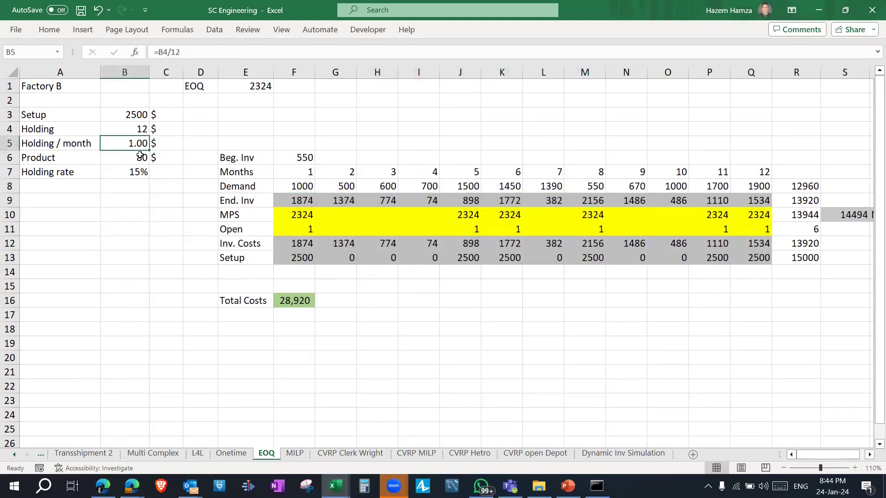
pyautogui.click(287, 202)
pyautogui.click(304, 243)
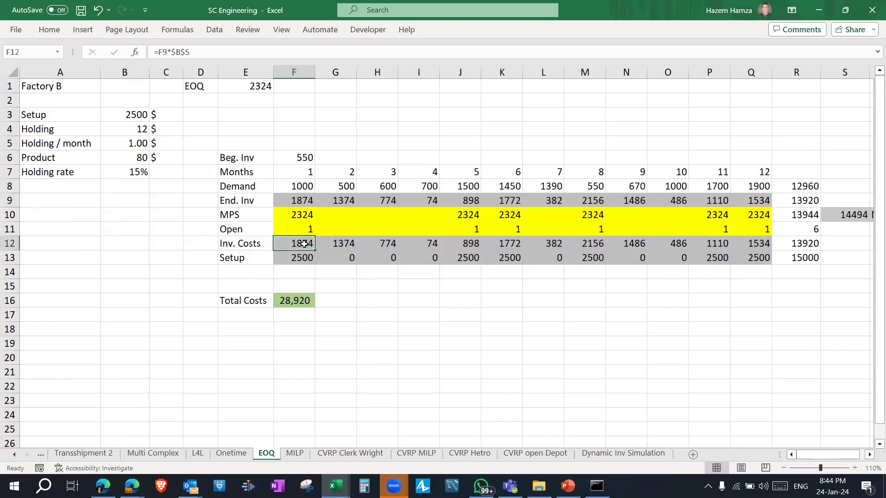
pyautogui.click(335, 202)
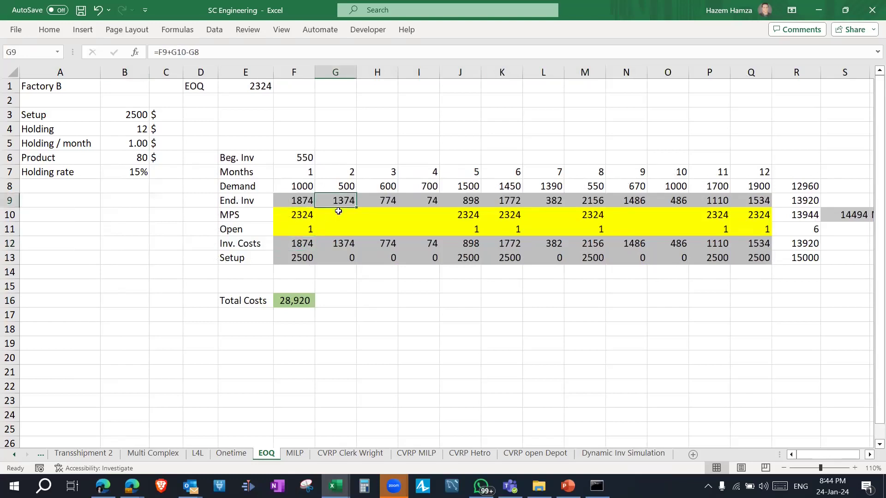
# Review the EOQ sheet's MPS quantities and the yearly totals for inventory and setup costs in column R
pyautogui.moveTo(295, 212); pyautogui.dragTo(731, 216)
pyautogui.click(789, 211)
pyautogui.click(800, 244)
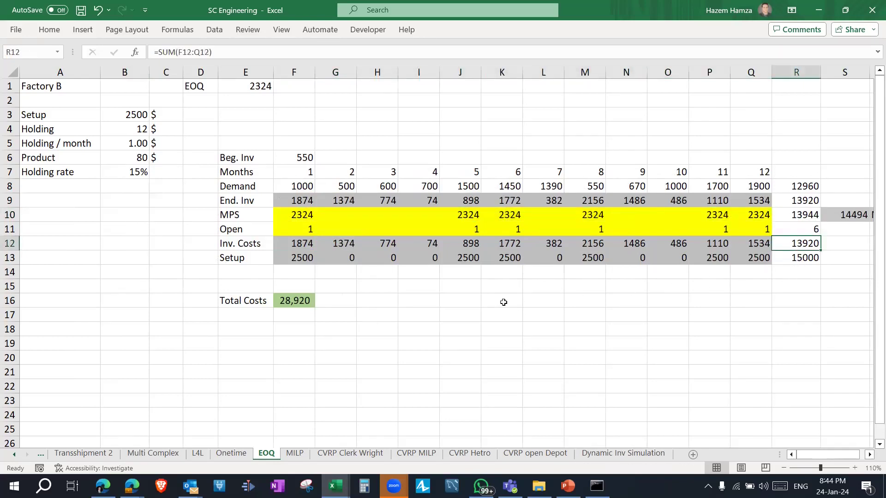
pyautogui.moveTo(805, 242); pyautogui.dragTo(805, 258)
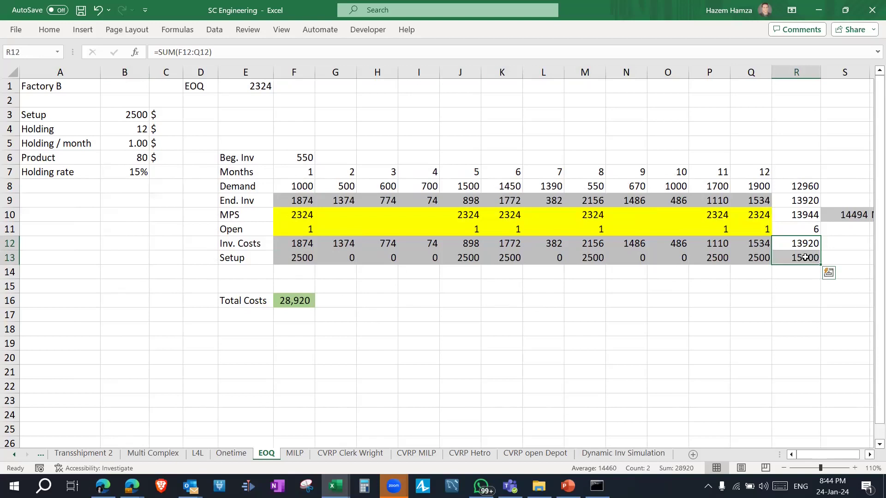
# Review the MILP sheet's inventory and setup cost rows, their yearly totals and the Total Costs line
pyautogui.click(296, 453)
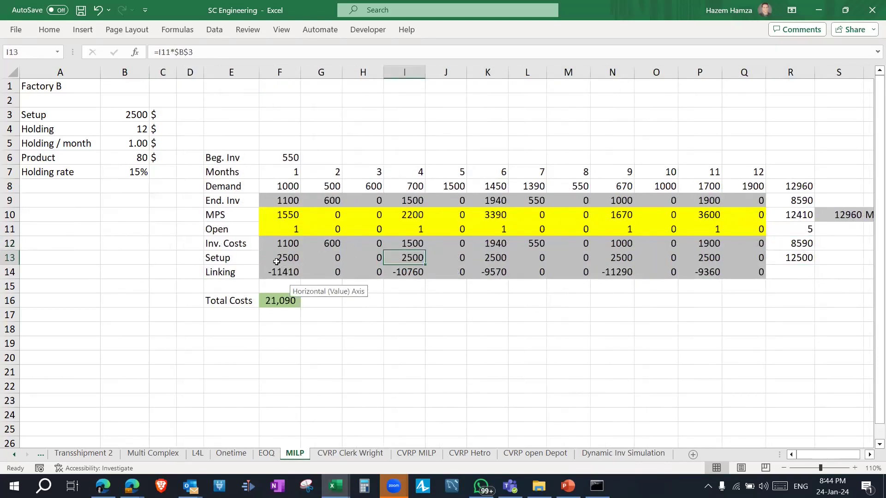
pyautogui.moveTo(270, 243); pyautogui.dragTo(459, 246)
pyautogui.moveTo(281, 258); pyautogui.dragTo(249, 264)
pyautogui.moveTo(793, 241); pyautogui.dragTo(792, 259)
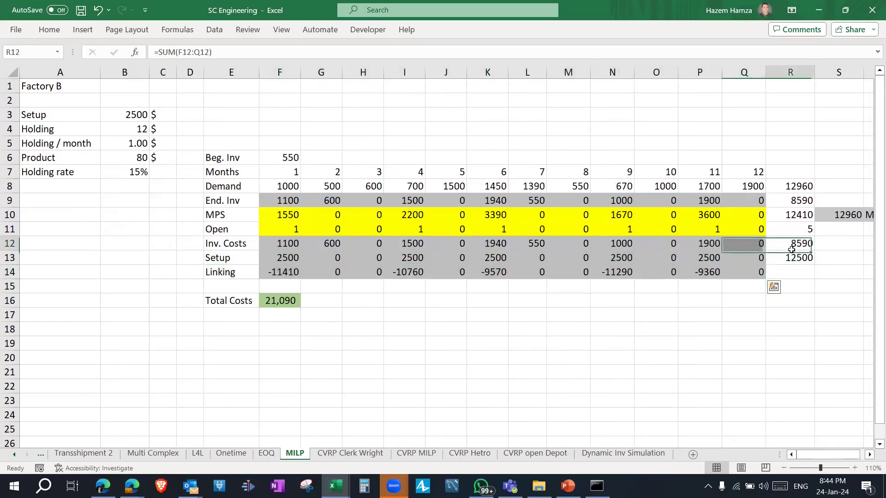
pyautogui.click(254, 304)
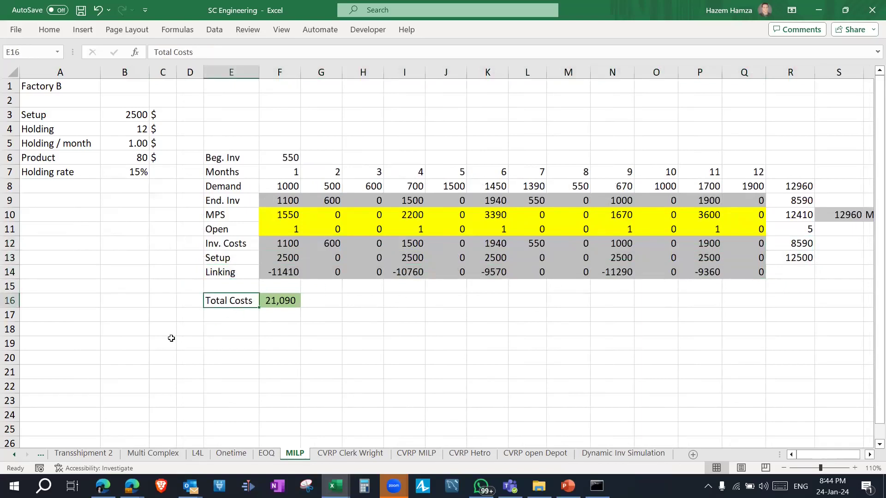
# Switch to the Production Optimization page in the browser to view the Item 17 production plan chart
pyautogui.moveTo(132, 485)
pyautogui.click(194, 429)
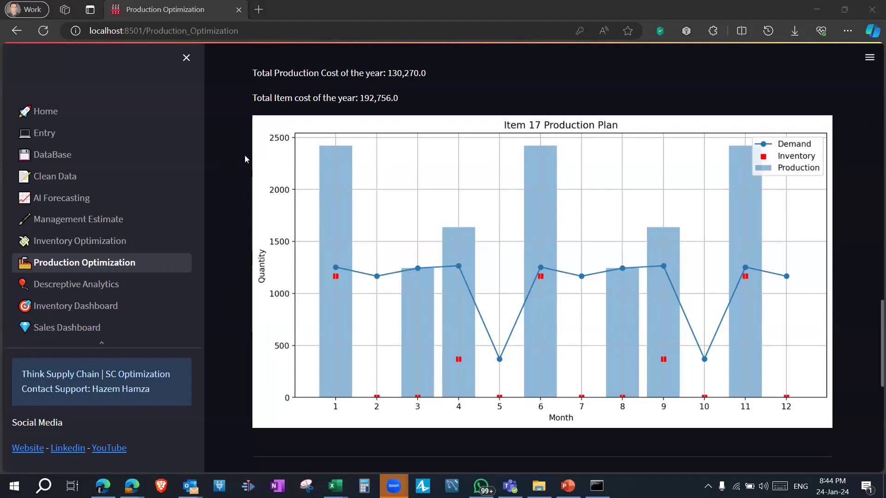
# Examine the MPS sheet in the CSCP R13 Lec 4 workbook in Excel, and return to the browser's Production Optimization page
pyautogui.moveTo(336, 485)
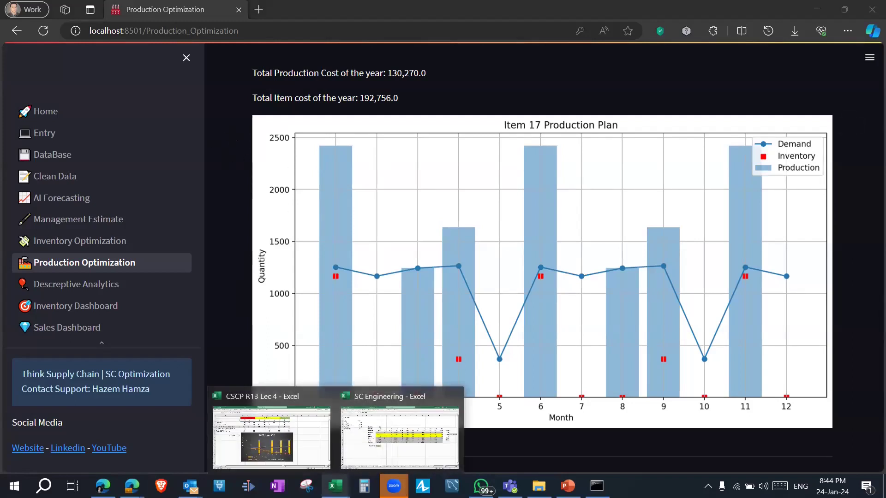
pyautogui.click(272, 436)
pyautogui.click(688, 289)
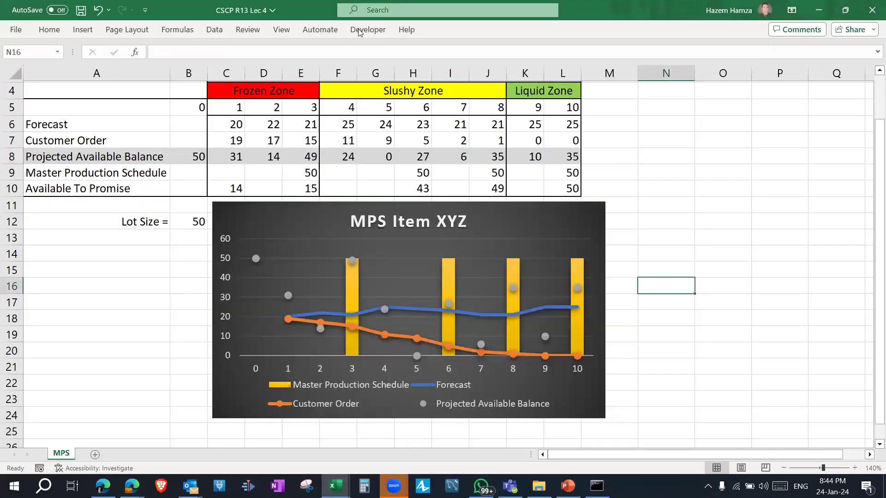
pyautogui.scroll(1, 585, 244)
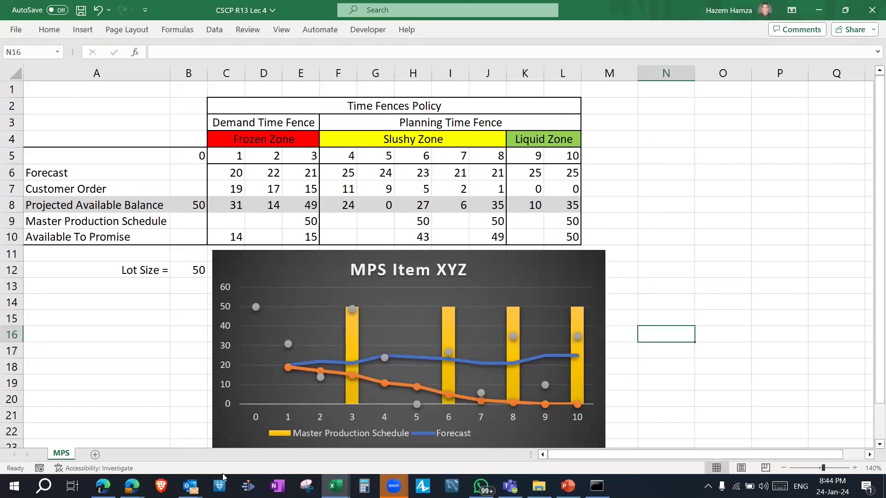
pyautogui.moveTo(132, 486)
pyautogui.click(194, 443)
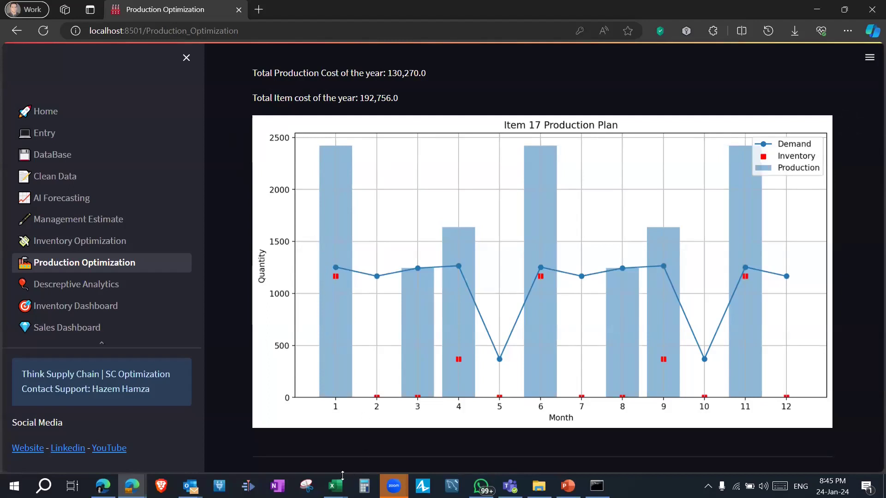
# Switch to the SC Engineering workbook in Excel and compare the MILP sheet's MPS row with the EOQ quantity on the EOQ sheet
pyautogui.moveTo(336, 485)
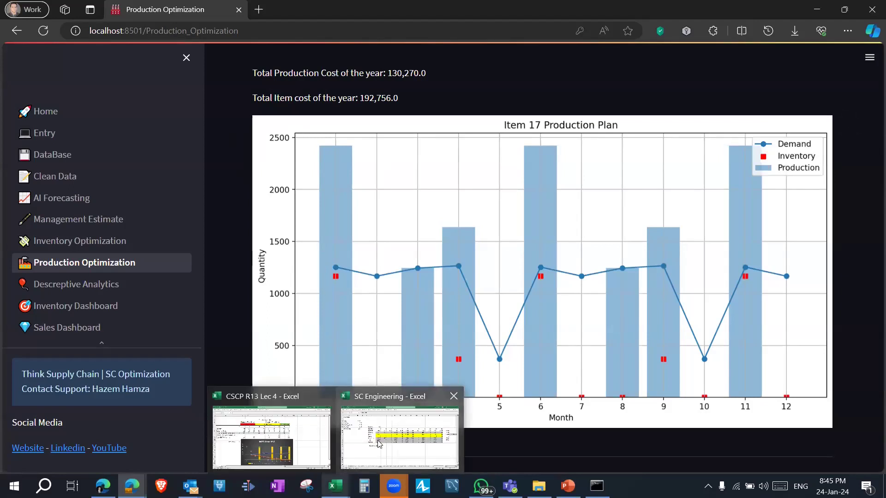
pyautogui.click(429, 430)
pyautogui.moveTo(295, 214); pyautogui.dragTo(757, 216)
pyautogui.moveTo(293, 214); pyautogui.dragTo(738, 218)
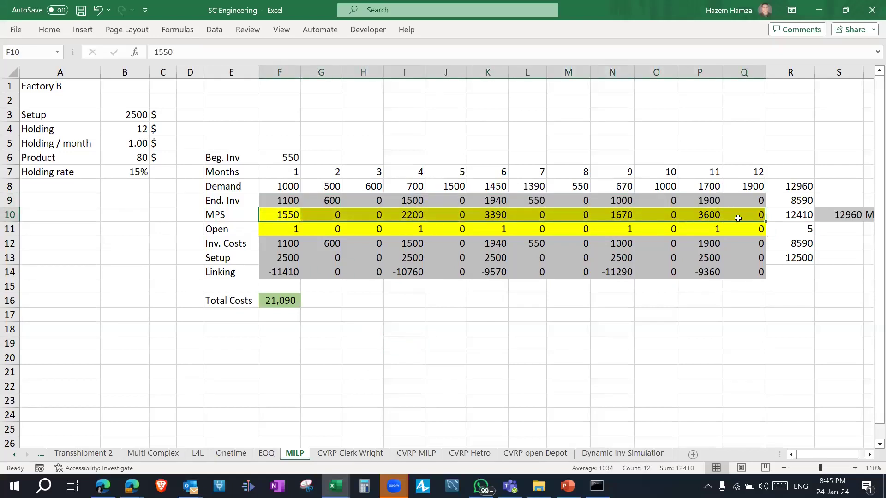
pyautogui.click(263, 456)
pyautogui.click(257, 90)
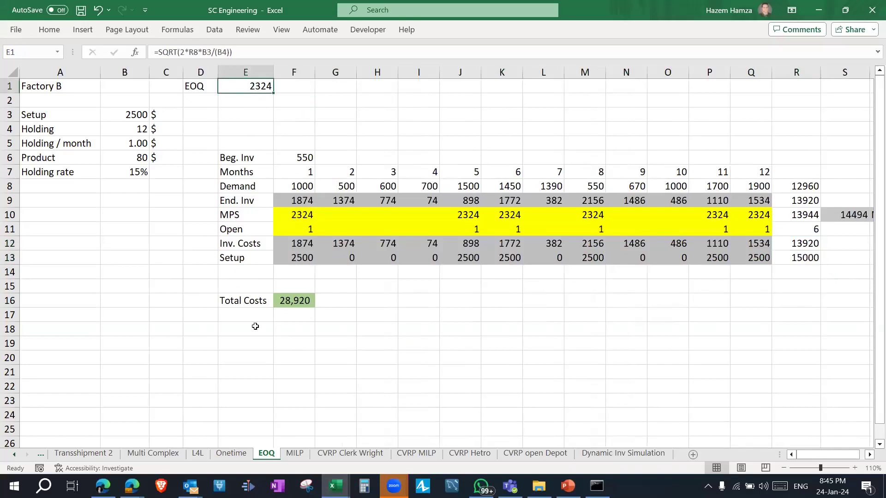
# On the MILP sheet, add a Solver constraint limiting MPS cells F10:Q10 to at most 2400, solve, and keep the solution
pyautogui.click(294, 453)
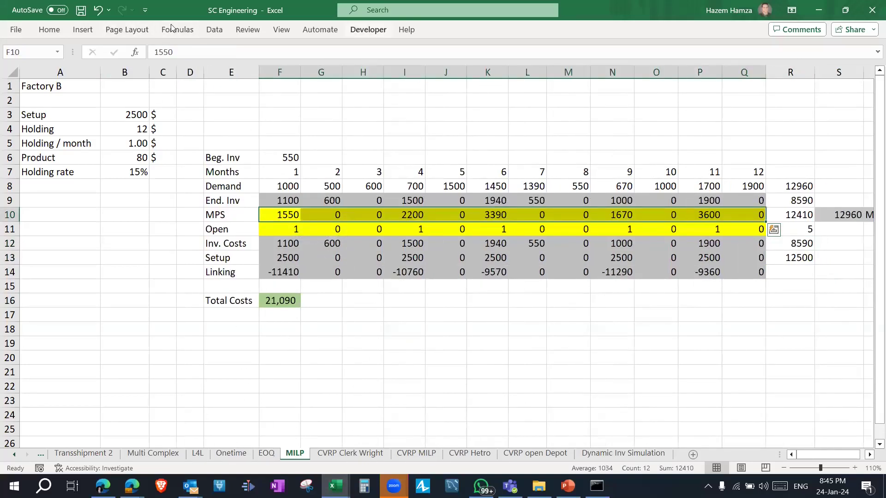
pyautogui.click(214, 30)
pyautogui.click(813, 68)
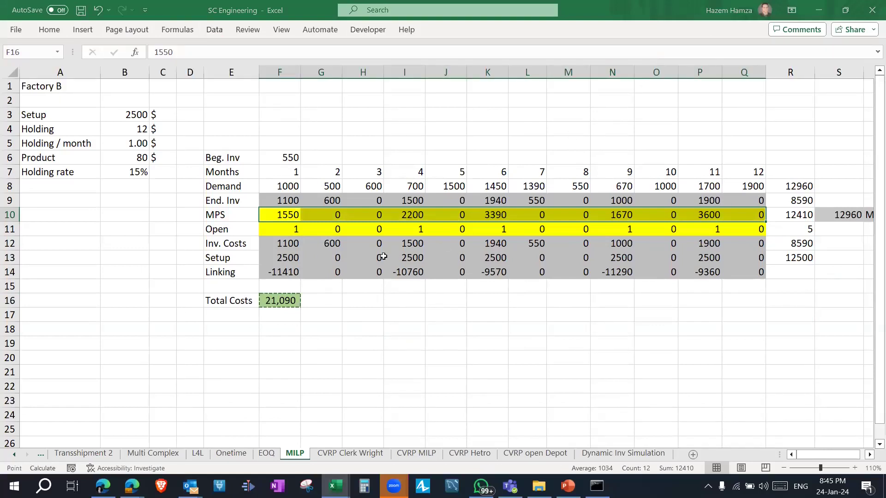
pyautogui.click(350, 209)
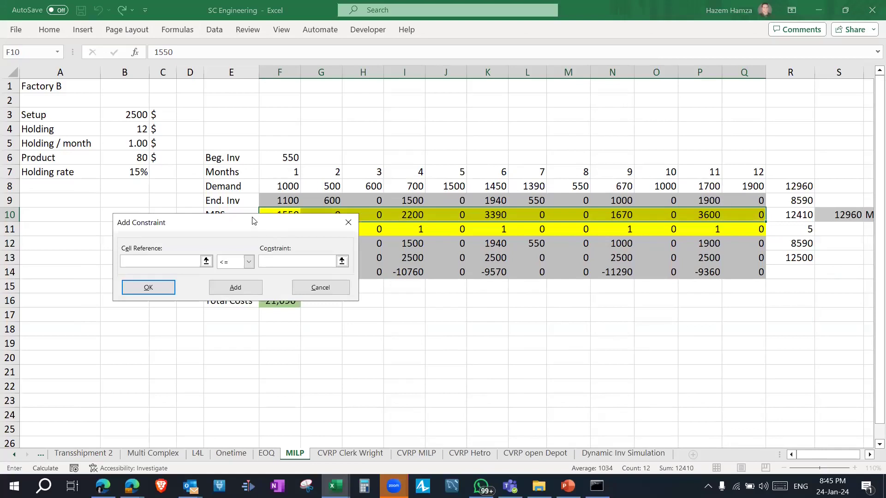
pyautogui.moveTo(253, 223); pyautogui.dragTo(239, 271)
pyautogui.moveTo(280, 215); pyautogui.dragTo(742, 215)
pyautogui.click(265, 310)
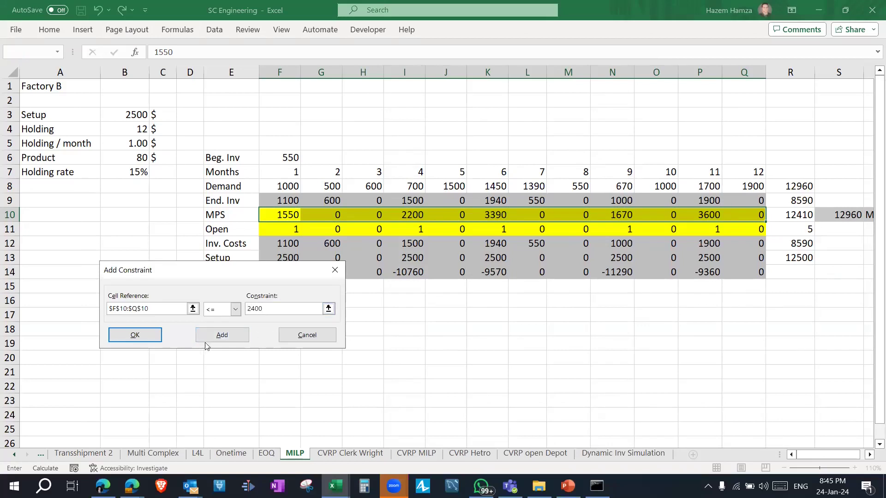
pyautogui.click(146, 335)
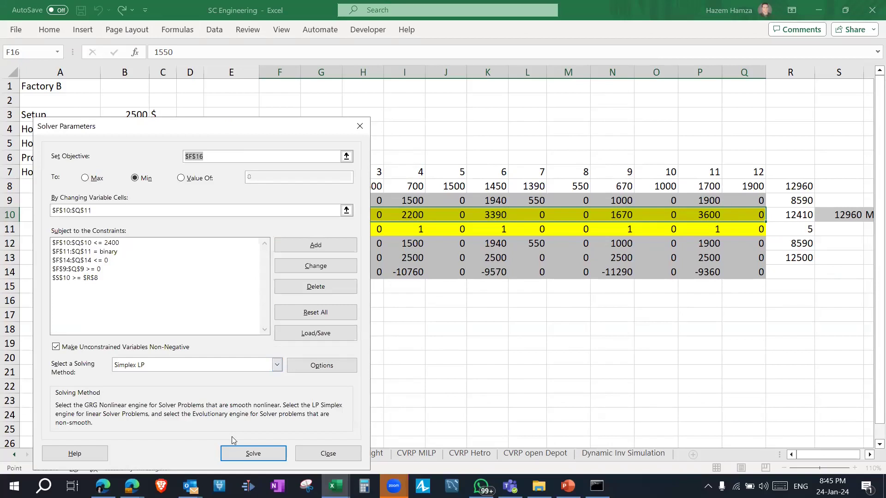
pyautogui.click(240, 453)
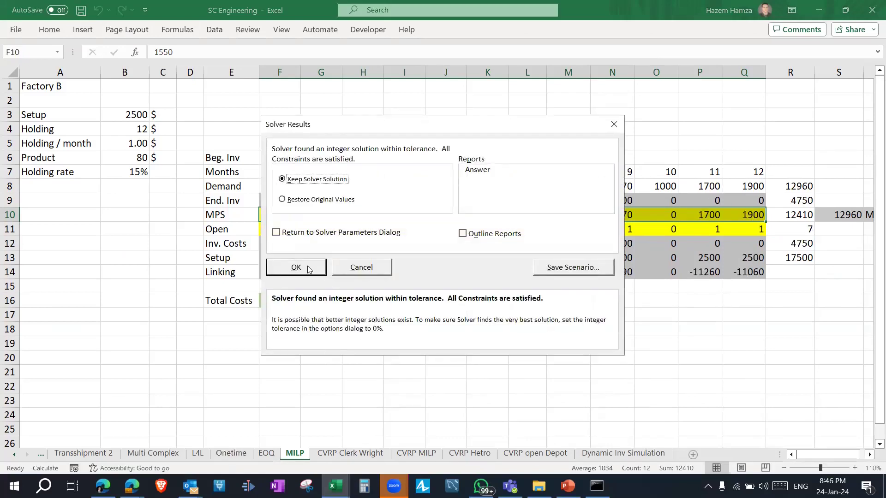
pyautogui.click(307, 267)
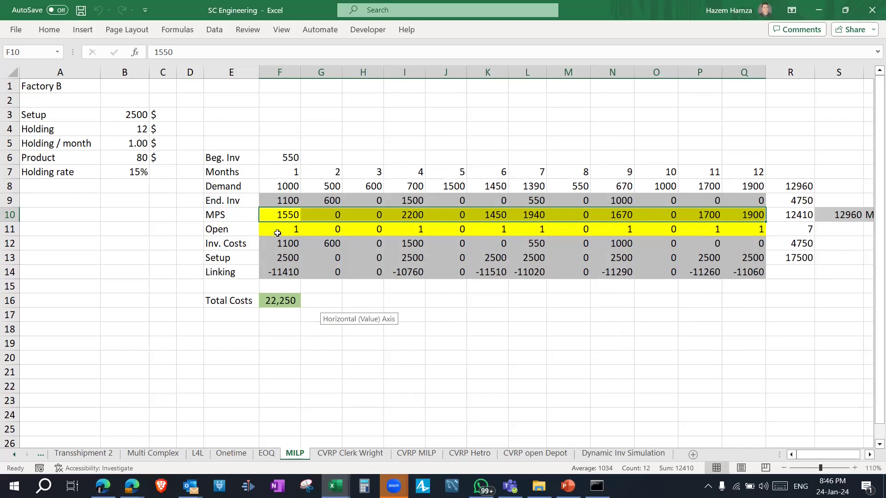
# Compare the EOQ sheet's order quantity and total costs with the re-solved MILP plan, ending on the MILP sheet
pyautogui.click(268, 457)
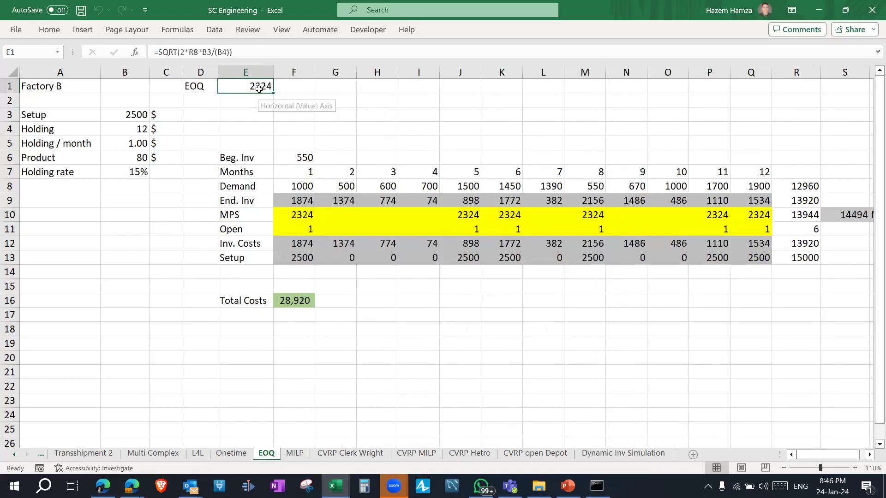
pyautogui.click(295, 454)
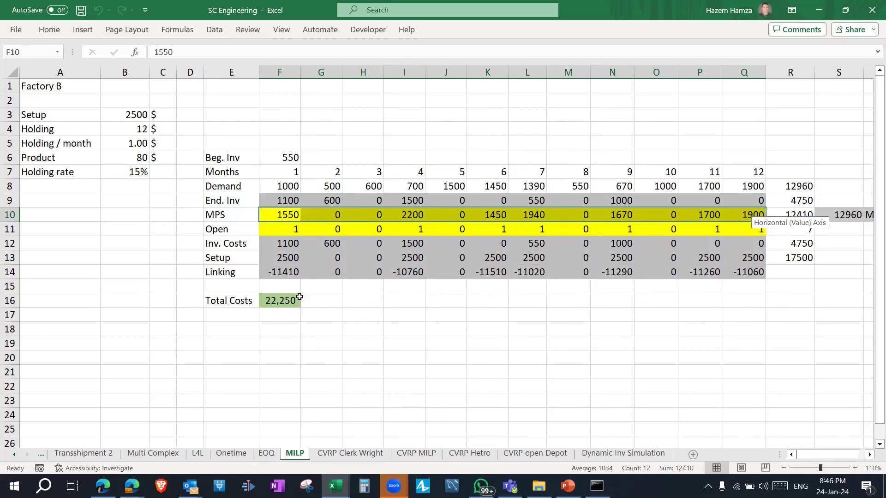
pyautogui.click(261, 458)
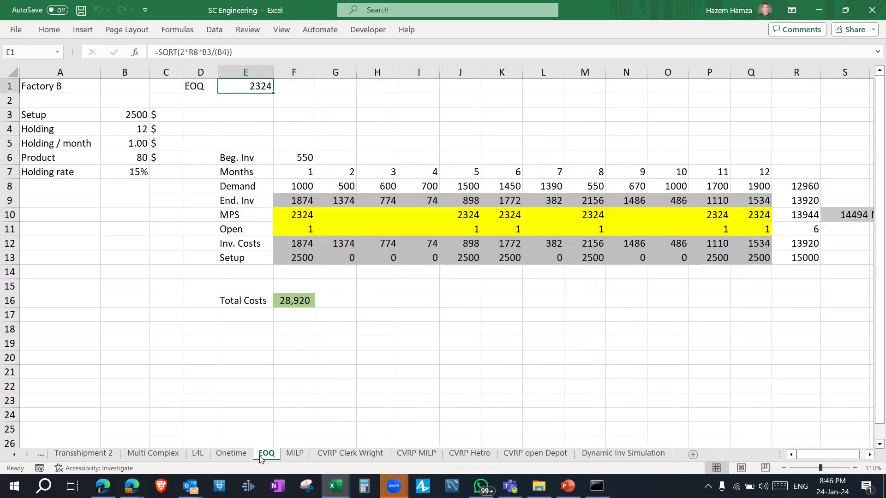
pyautogui.click(296, 456)
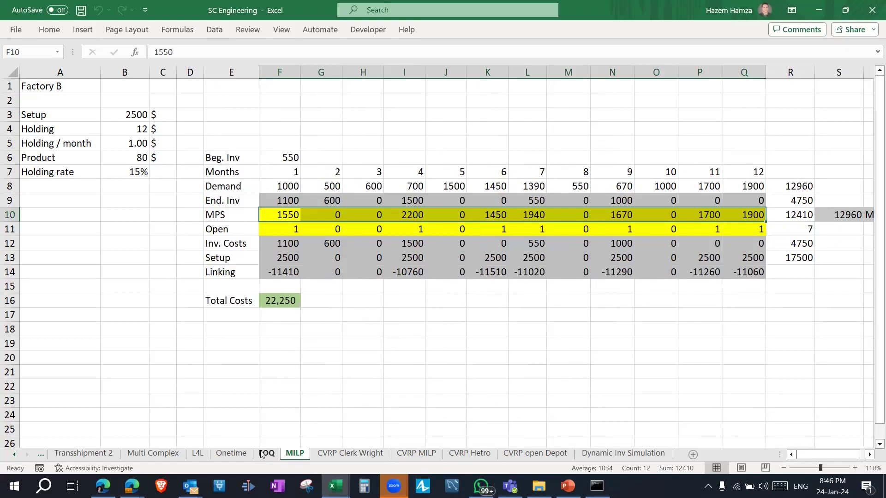
# Label cell E1 of the MILP sheet "EOQ=" and link F1 to the EOQ quantity with =EOQ!E1
pyautogui.click(231, 90)
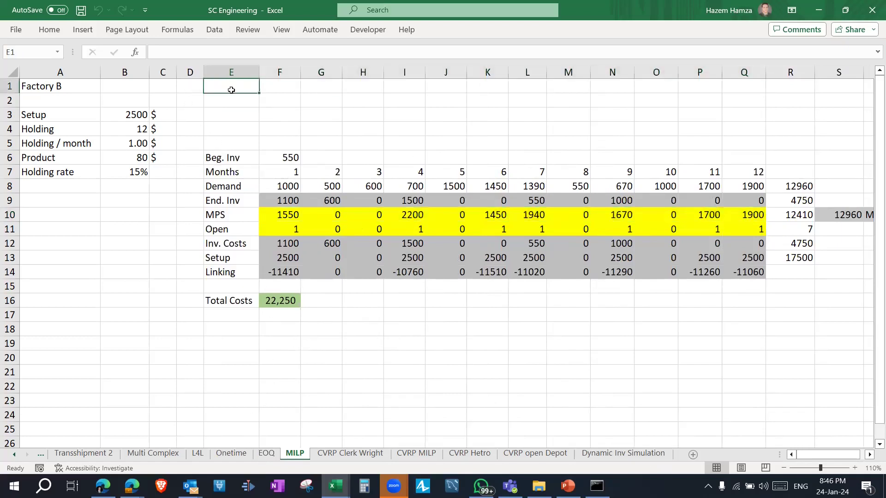
pyautogui.write('EOQ=')
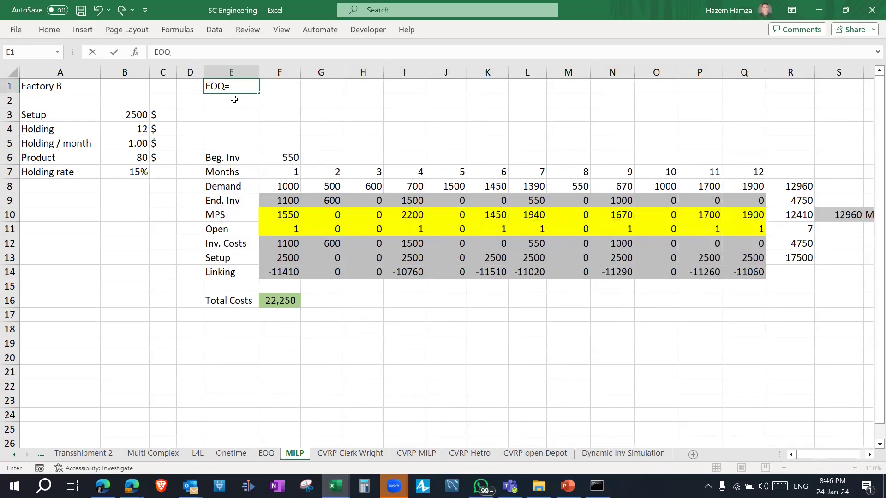
pyautogui.press('Tab')
pyautogui.write('=')
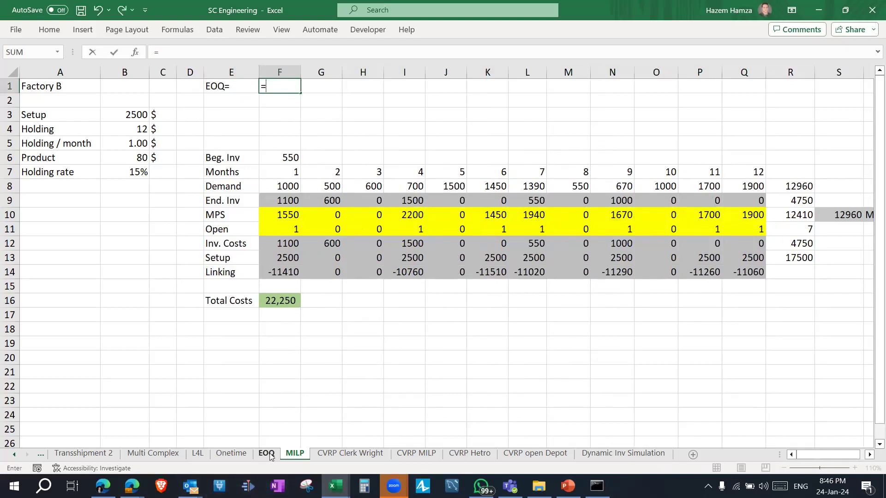
pyautogui.click(270, 456)
pyautogui.click(261, 87)
pyautogui.hotkey('ctrl', 'pagedown')
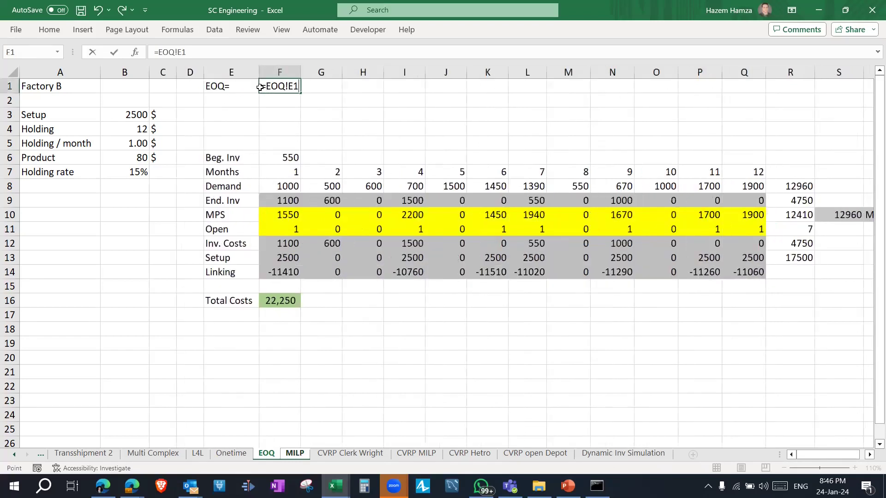
pyautogui.press('Return')
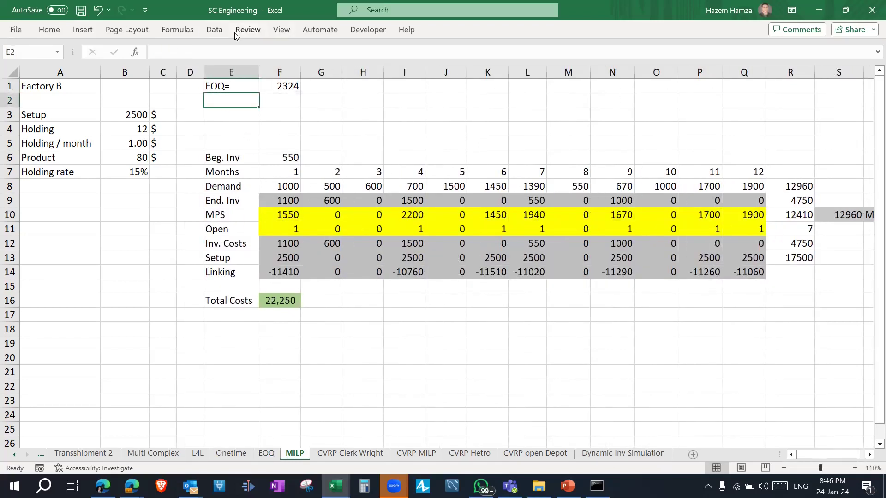
# Change the Solver's MPS limit on F10:Q10 to the EOQ value in $F$1, solve, and keep the solution
pyautogui.click(214, 29)
pyautogui.click(593, 102)
pyautogui.hotkey('alt', 'a')
pyautogui.press('y')
pyautogui.press('2')
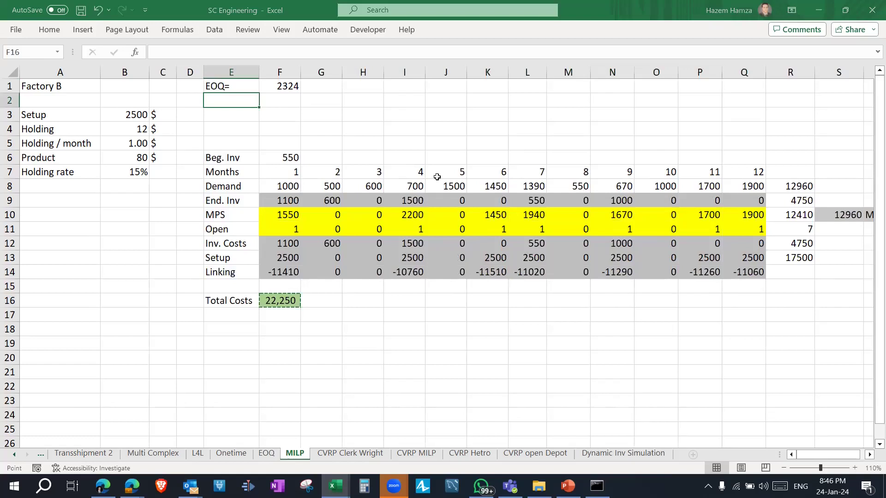
pyautogui.click(95, 243)
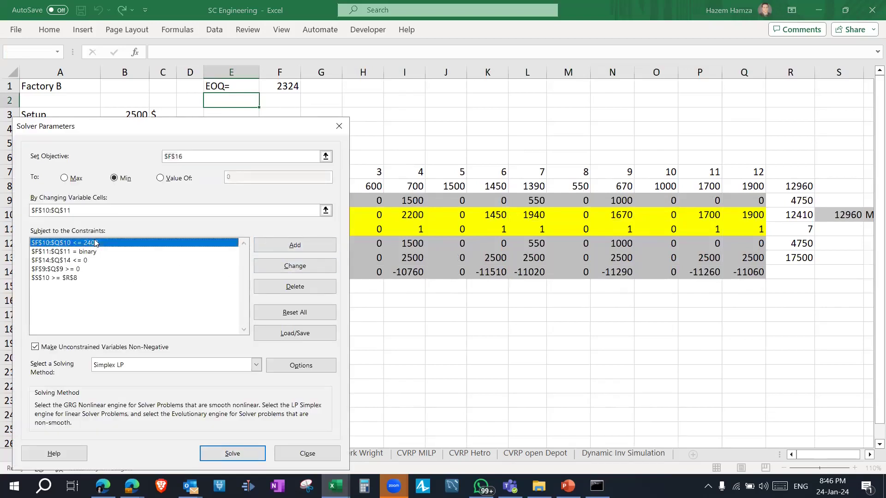
pyautogui.click(257, 265)
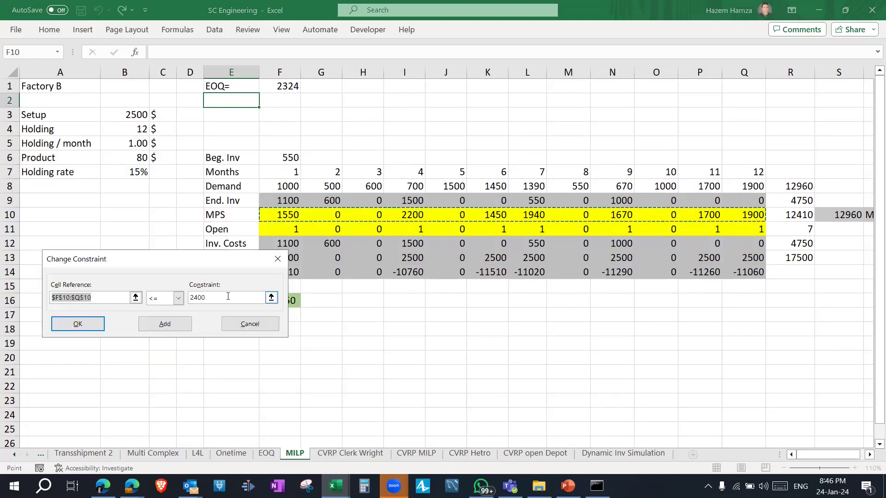
pyautogui.click(282, 86)
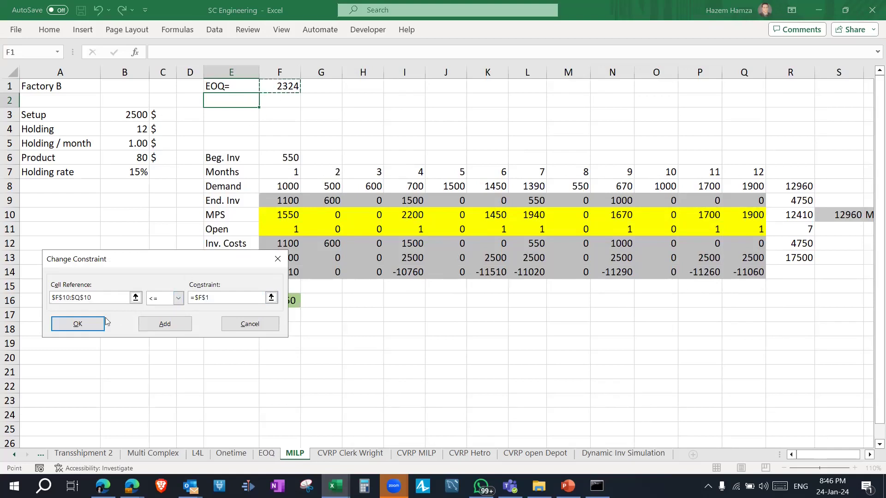
pyautogui.click(82, 331)
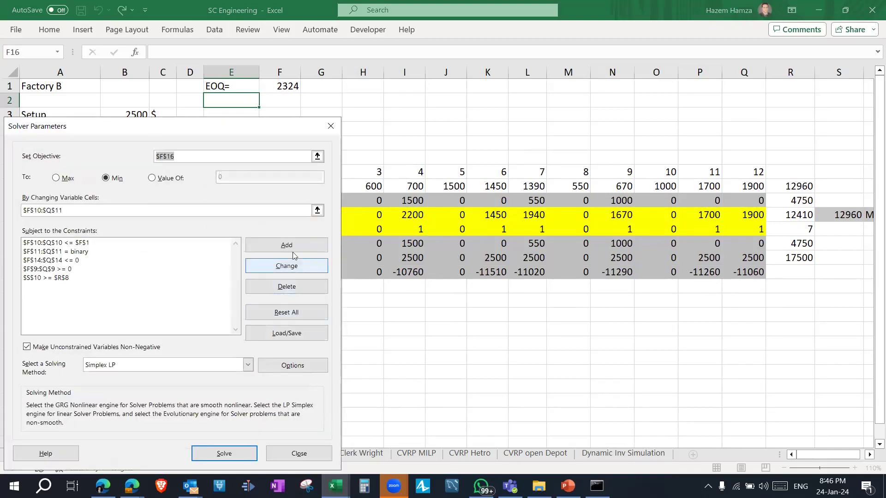
pyautogui.click(222, 449)
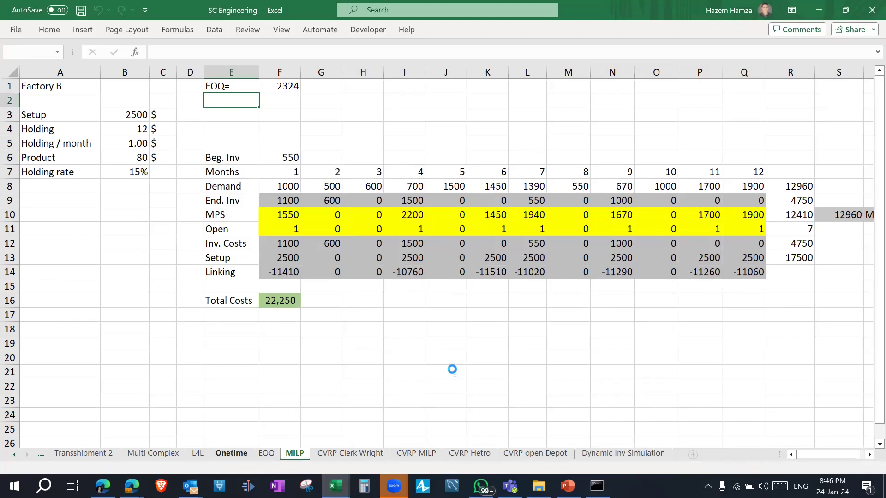
pyautogui.click(308, 266)
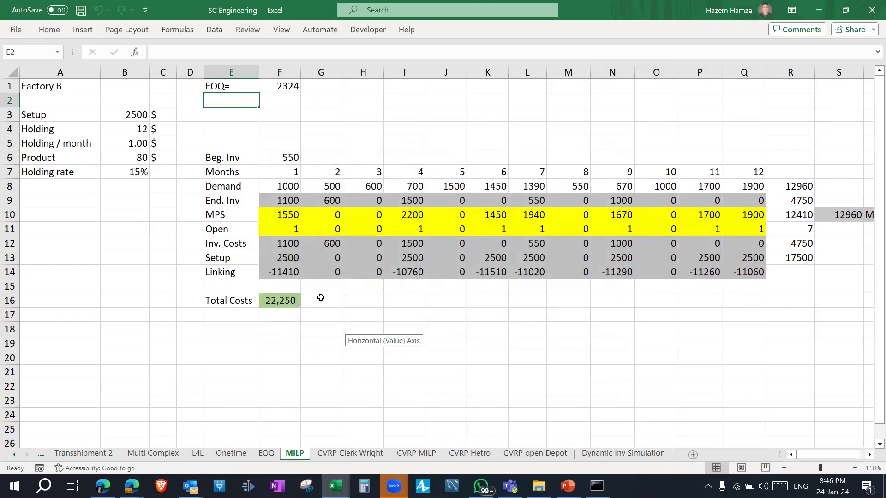
# Remove the Solver constraint limiting F10:Q10 to $F$1, re-solve for minimum total costs in F16, and keep the solution
pyautogui.click(277, 304)
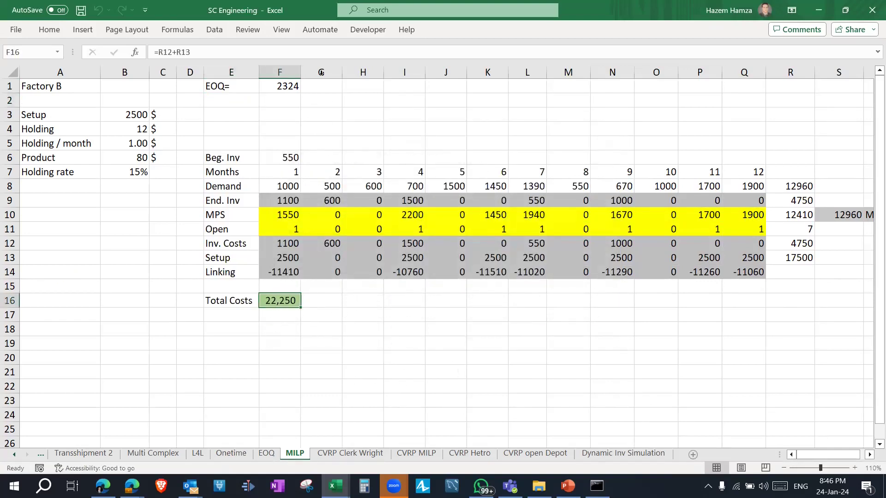
pyautogui.click(214, 30)
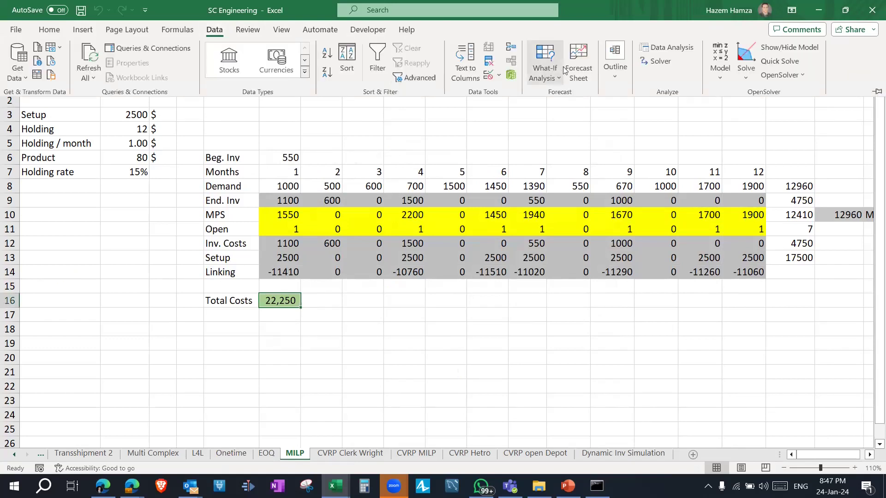
pyautogui.click(664, 63)
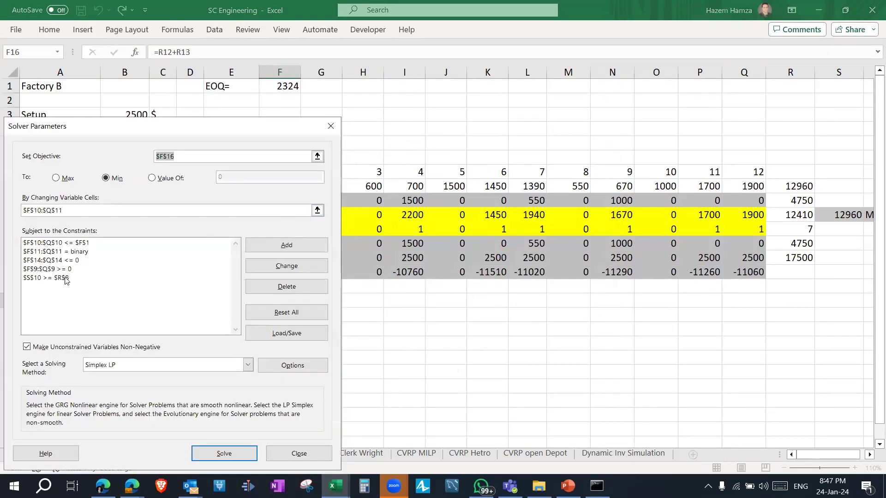
pyautogui.click(92, 244)
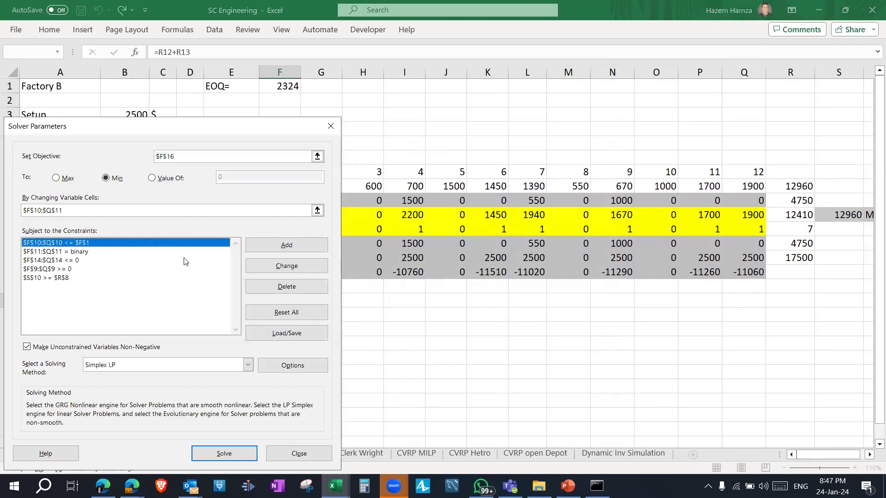
pyautogui.click(224, 453)
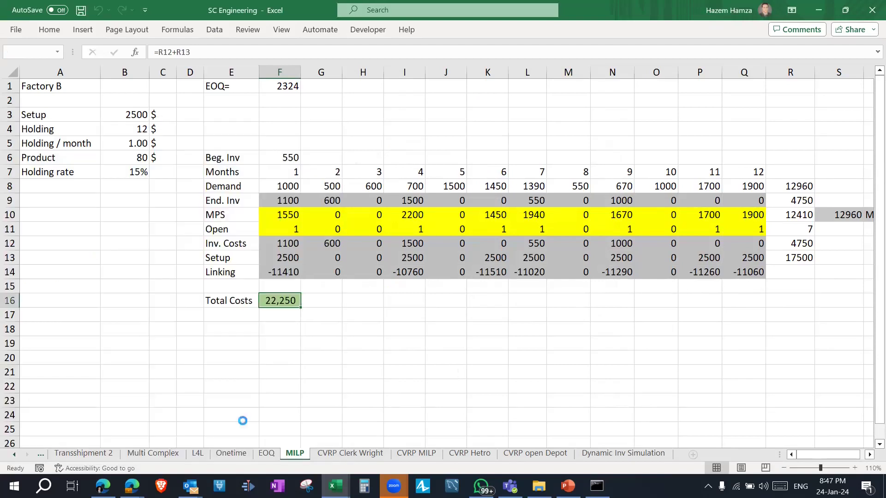
pyautogui.click(225, 453)
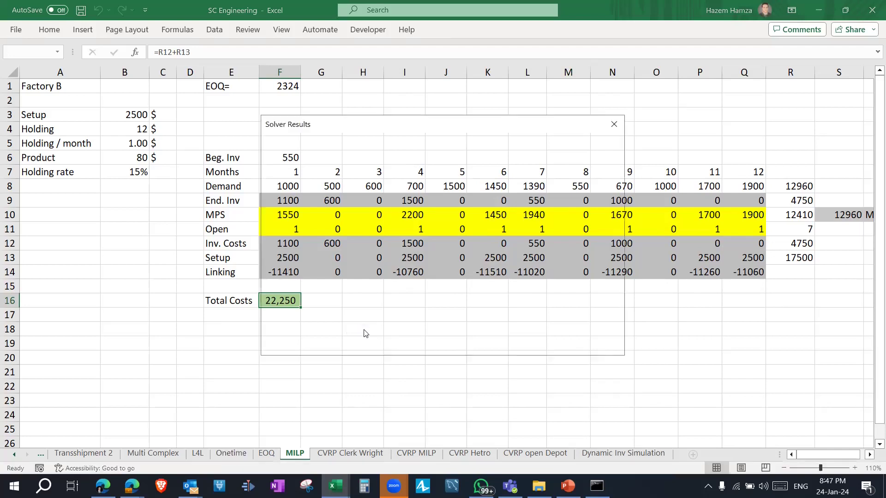
pyautogui.click(308, 263)
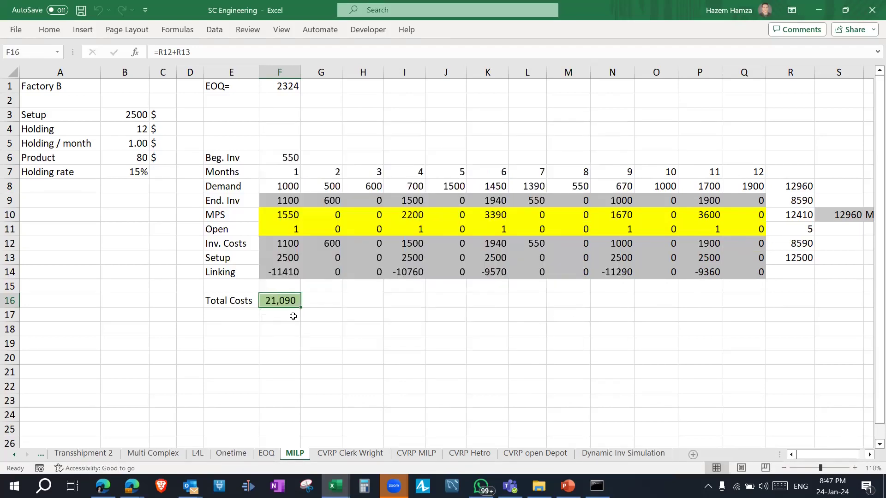